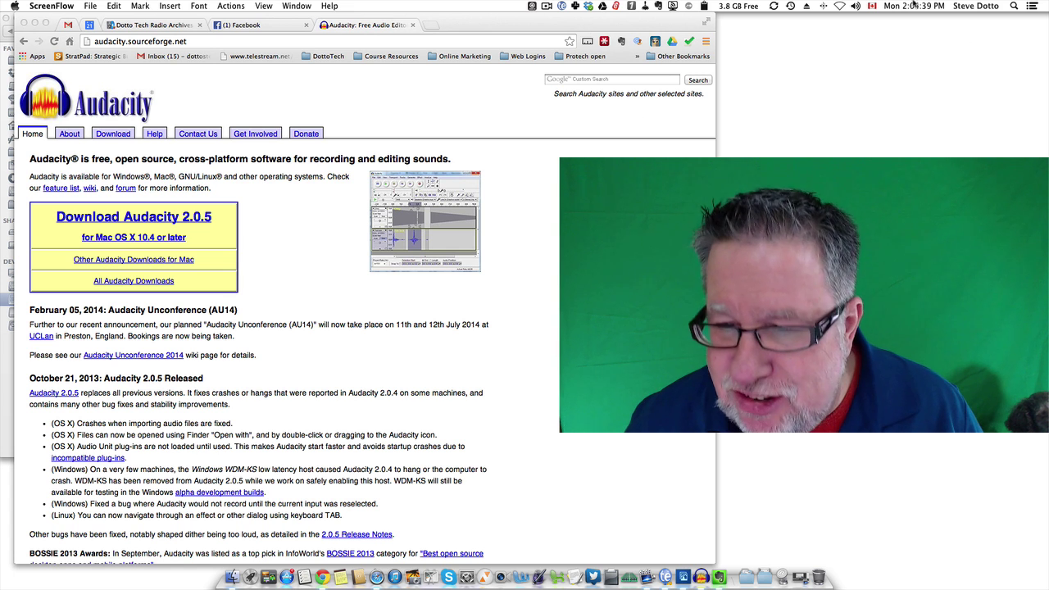
Switch to Audacity and narrow its empty project window.
left_click(701, 578)
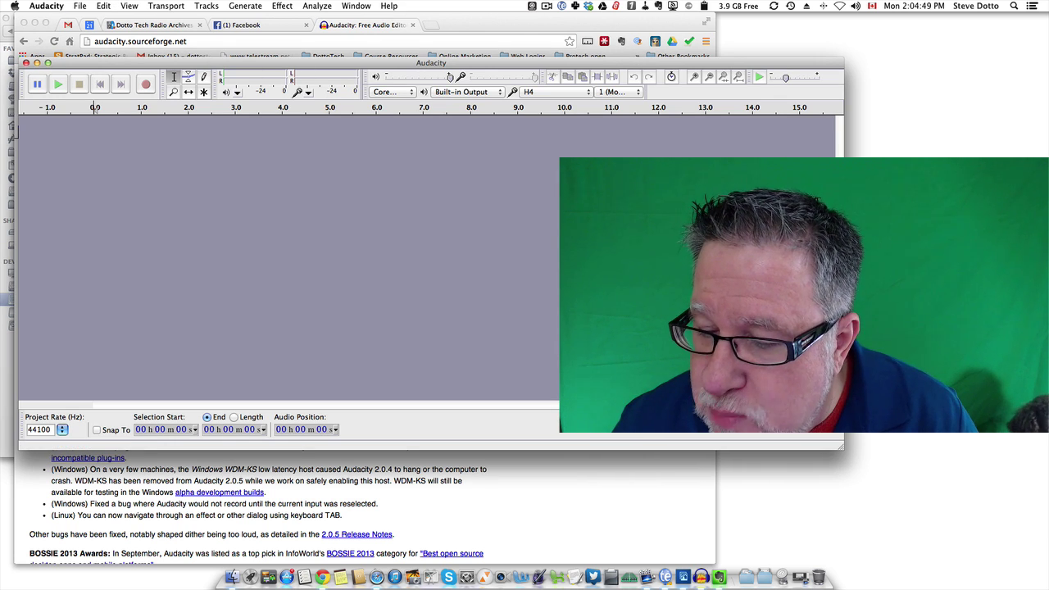
left_click(838, 99)
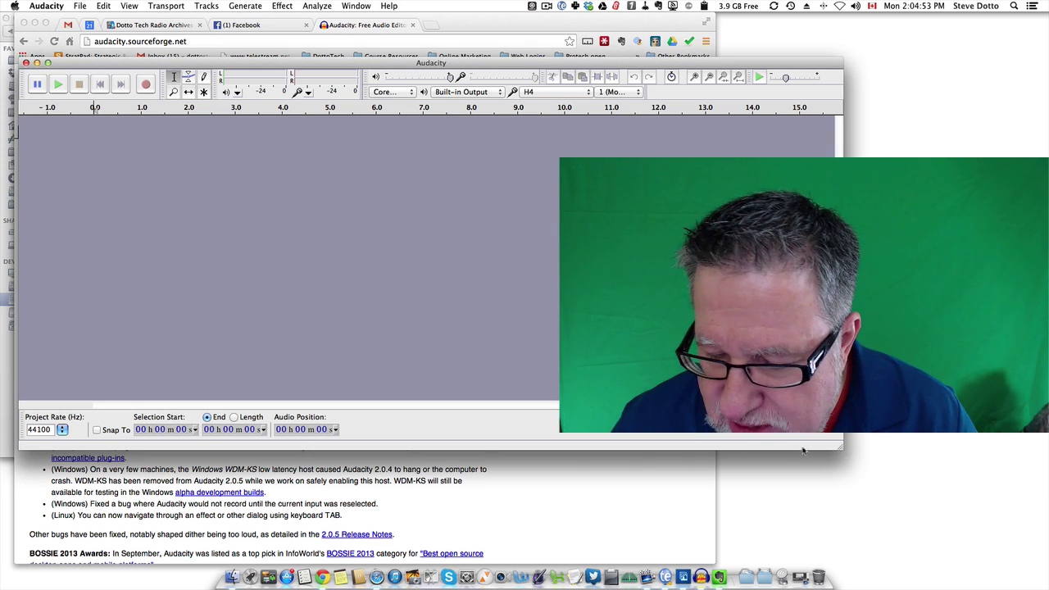
left_click_drag(840, 447, 740, 449)
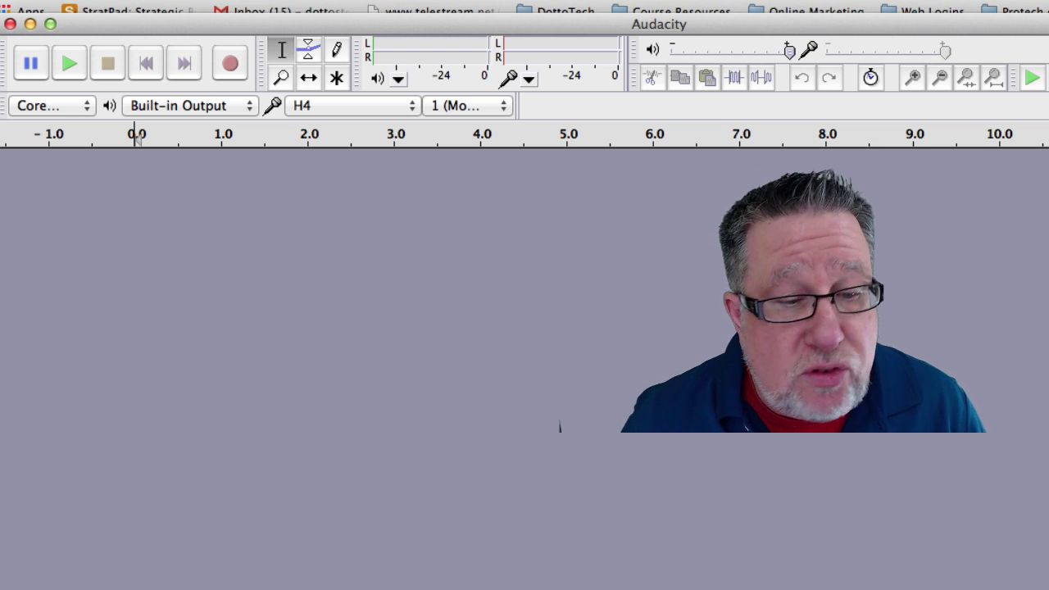
Record a voice clip of about 10 seconds on a new mono track and play it back.
left_click(234, 67)
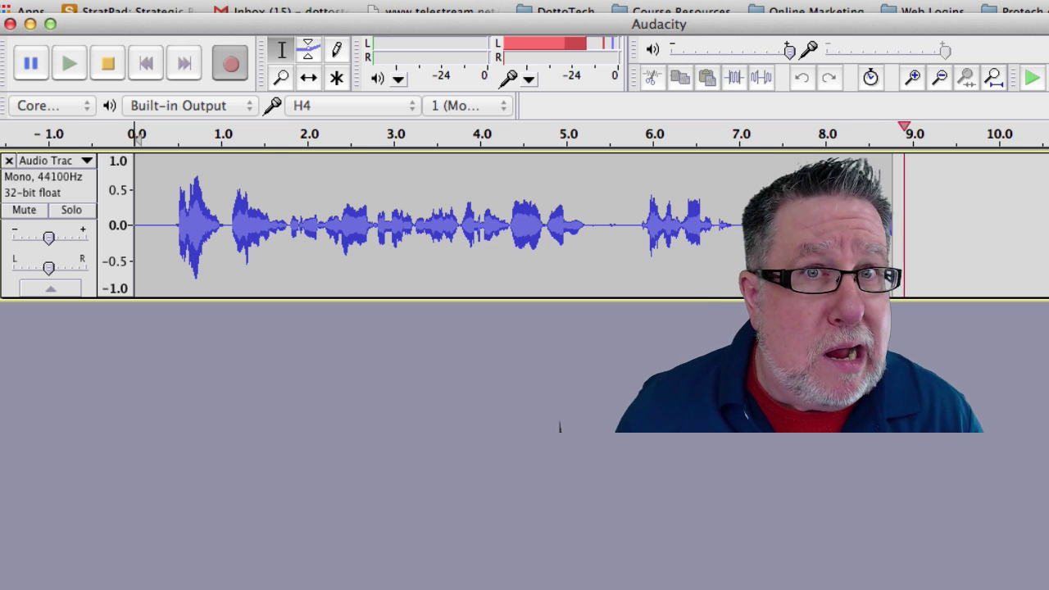
key("space")
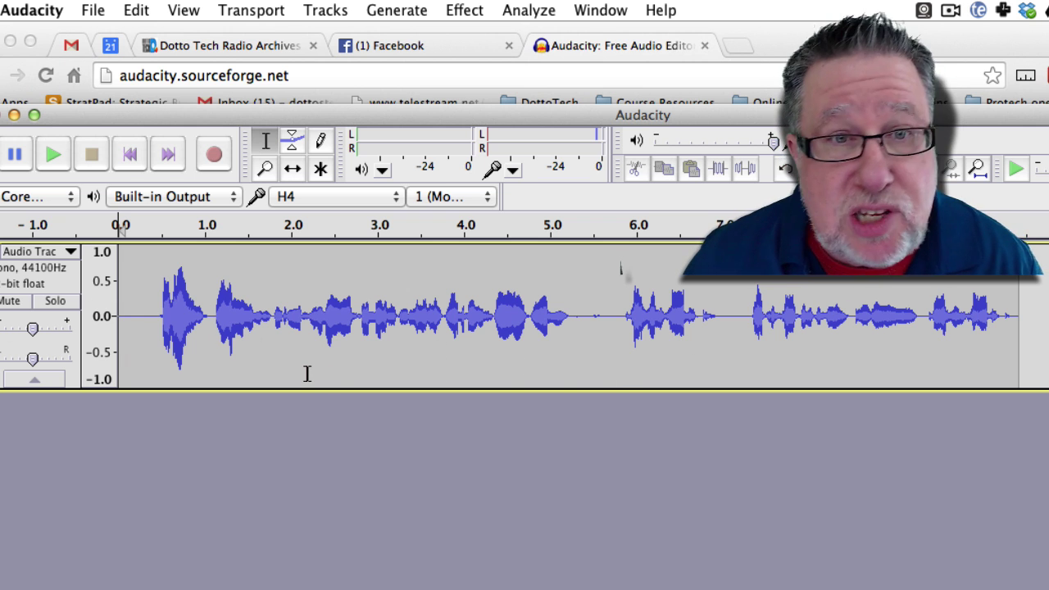
key("space")
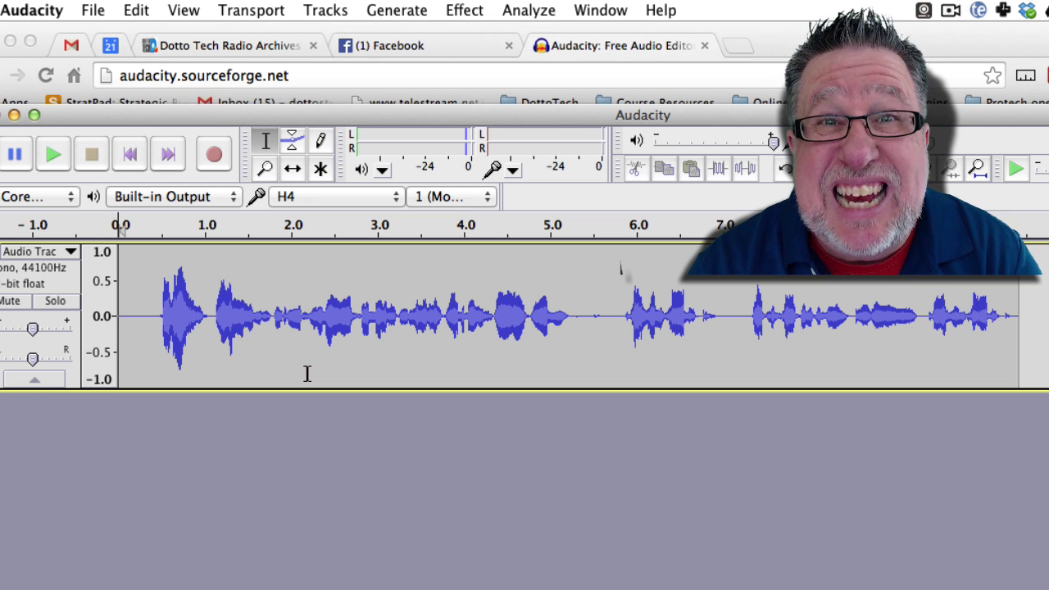
Play the clip from about 2.8 and 4.2 seconds to locate the word to cut near 5 seconds.
left_click(369, 347)
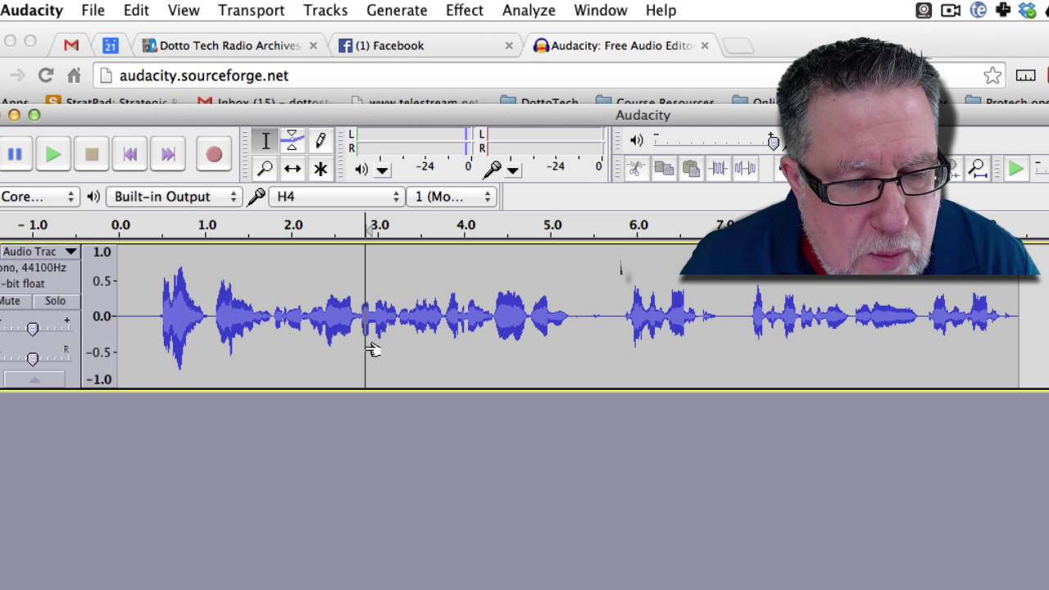
key("space")
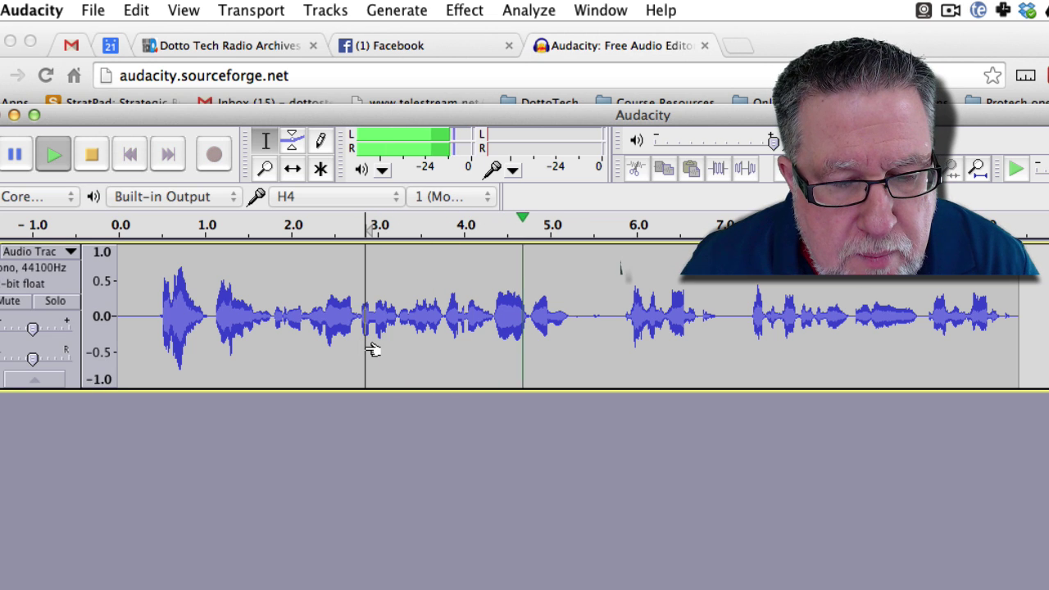
key("space")
left_click_drag(531, 315, 582, 326)
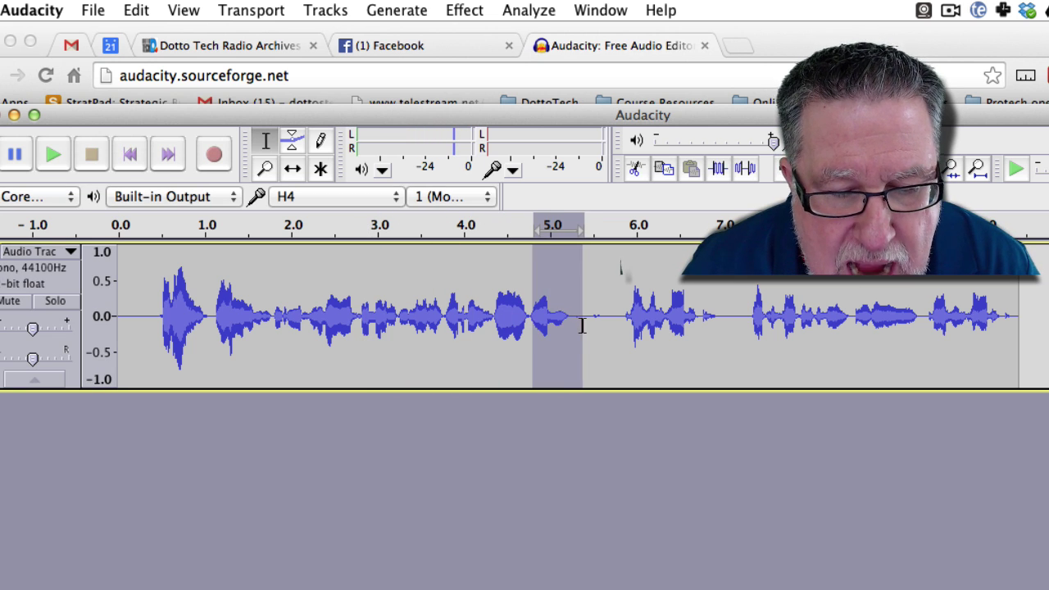
left_click(481, 341)
key("space")
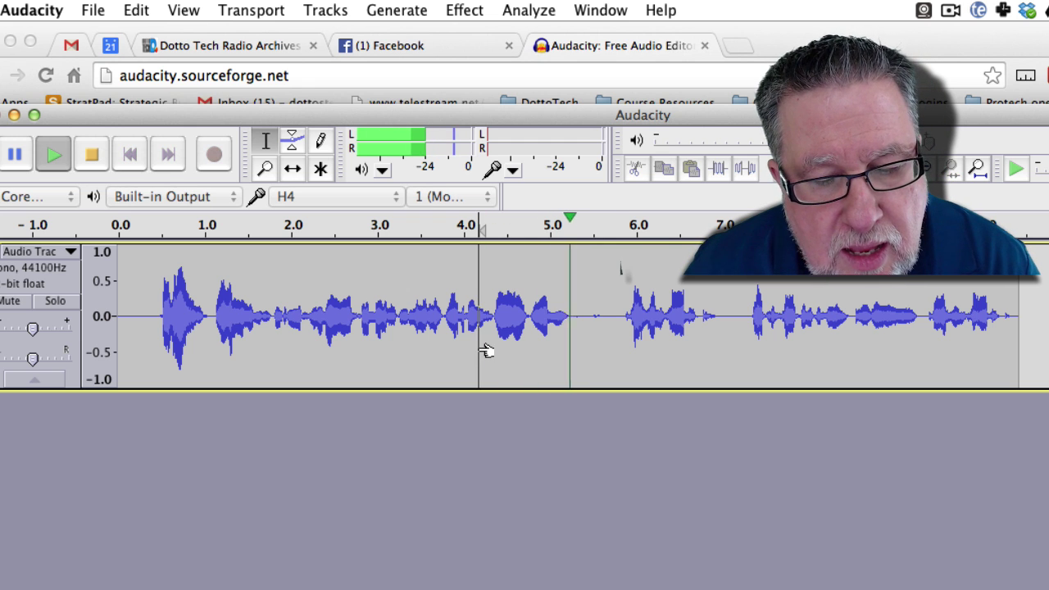
key("space")
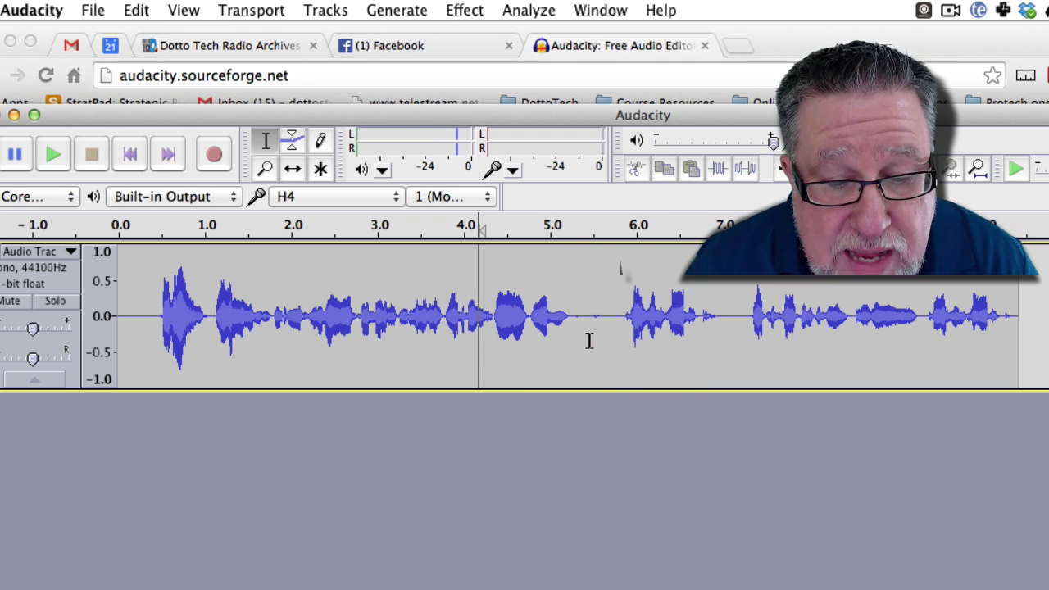
Delete the audio between about 4.8 and 5.8 seconds and play the clip from the cut.
left_click(621, 338)
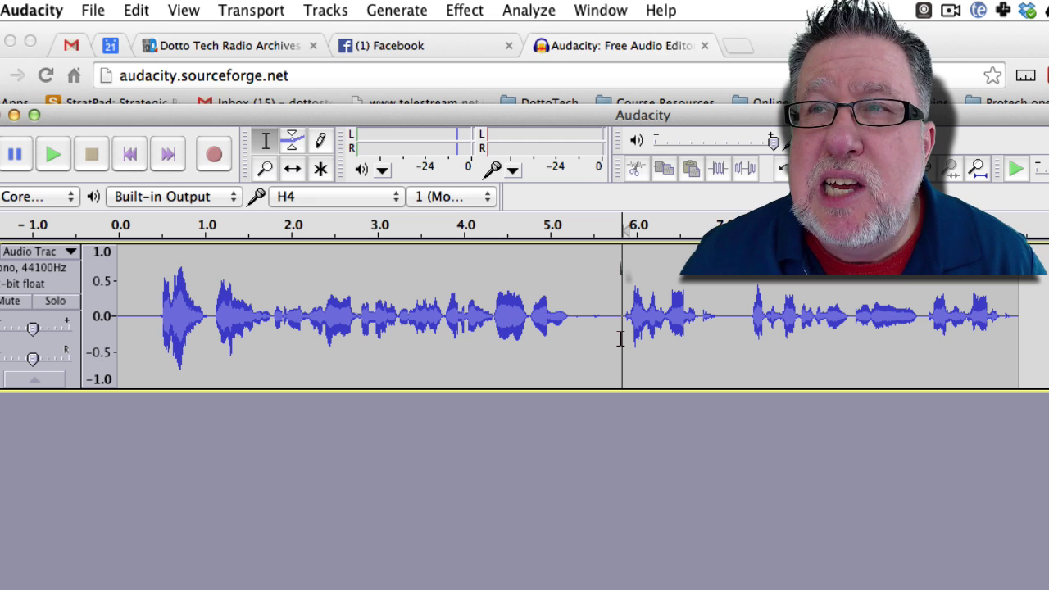
left_click_drag(620, 338, 533, 352)
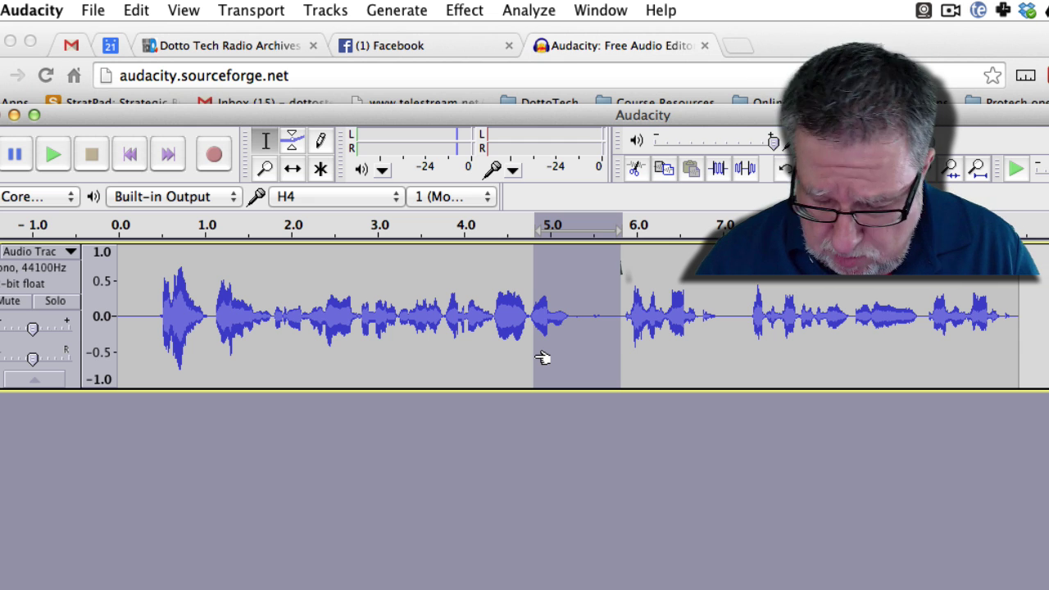
key("Delete")
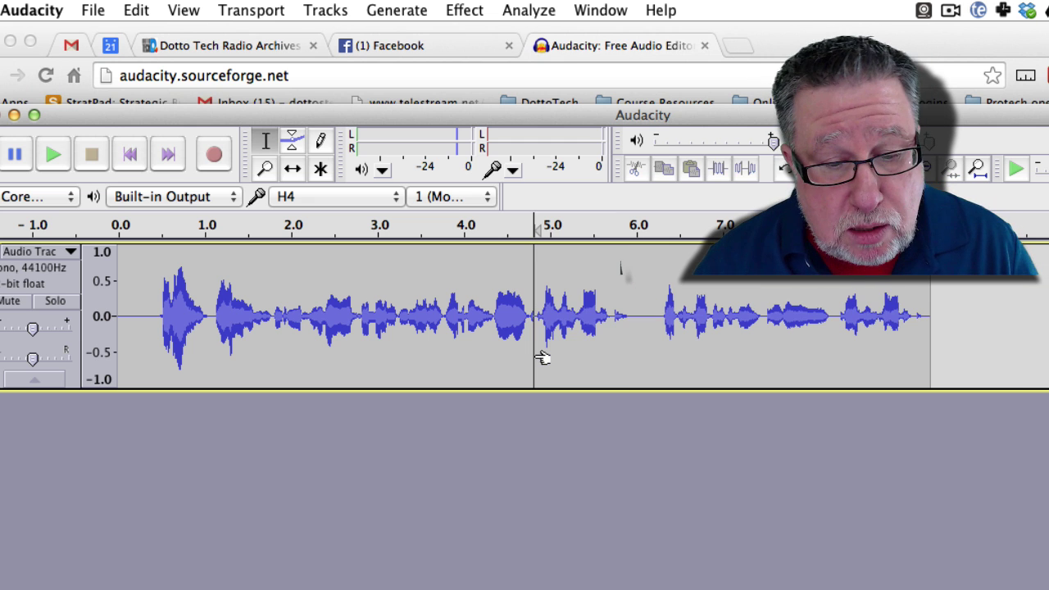
left_click(472, 227)
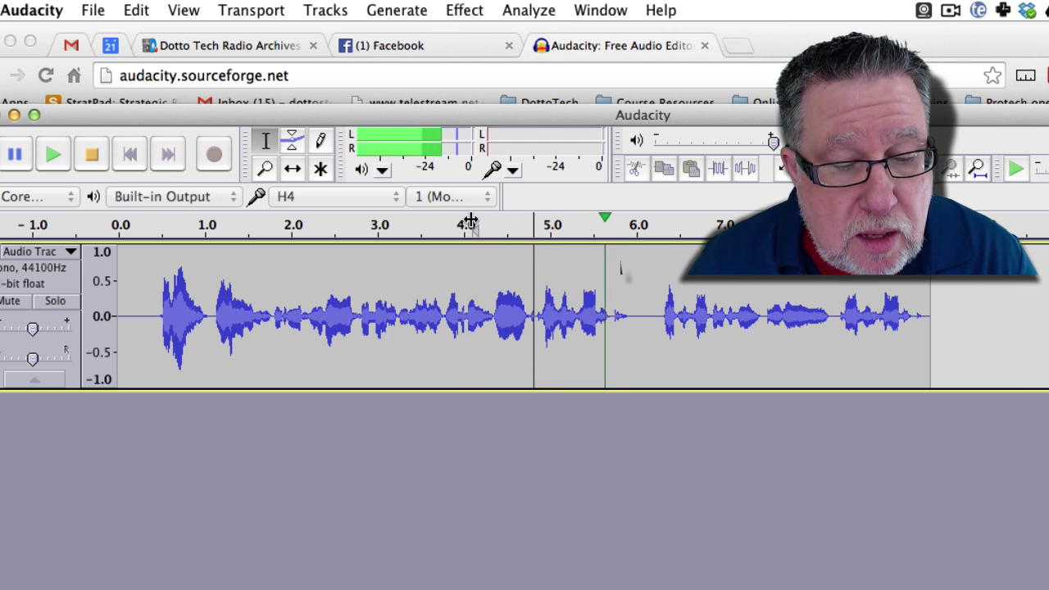
key("space")
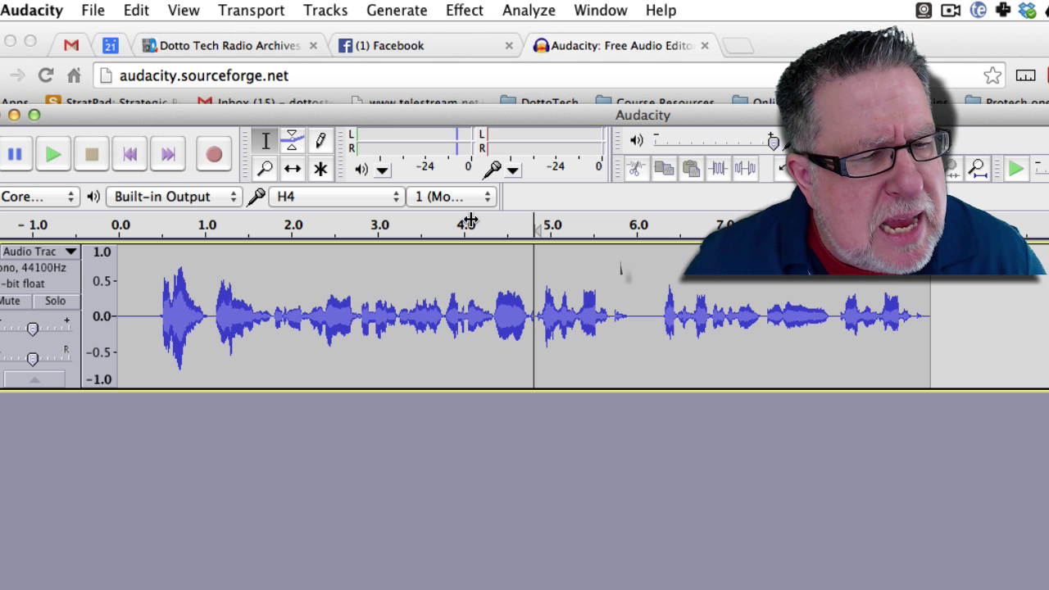
Close the voice clip's project without saving it.
left_click(14, 115)
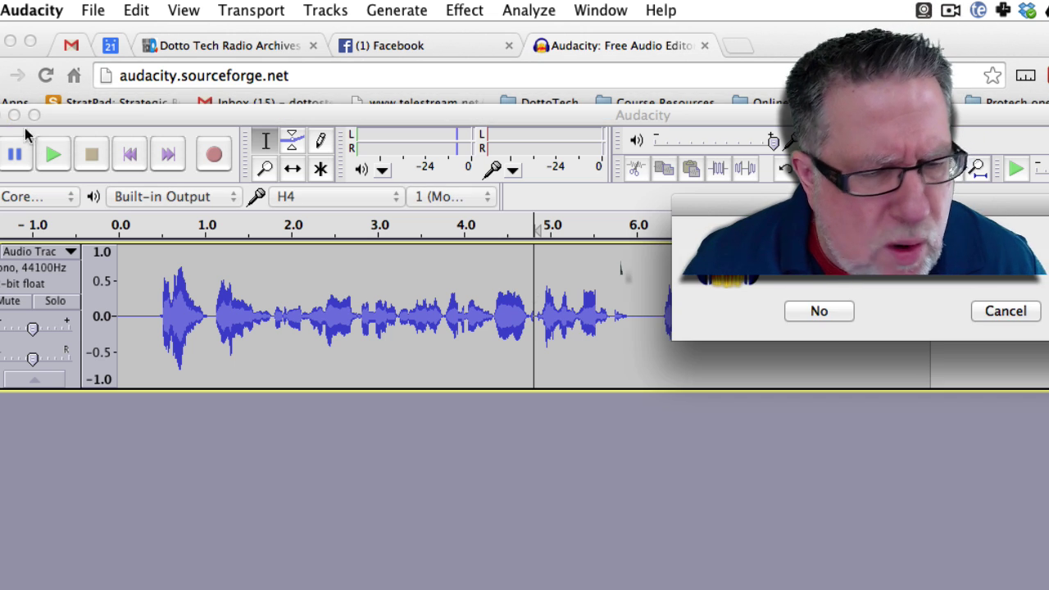
left_click(830, 313)
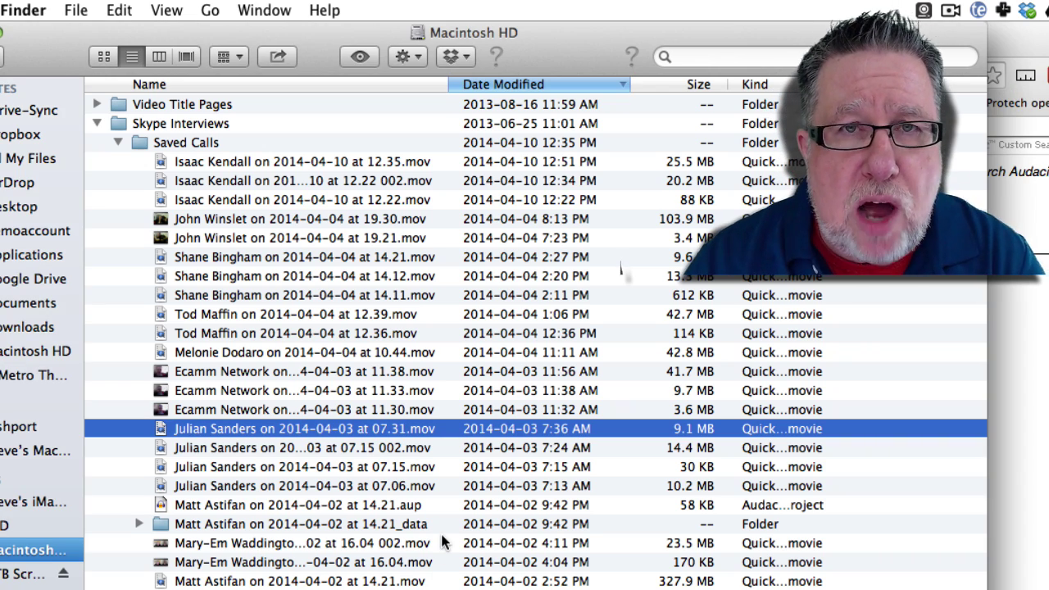
Create an empty Audacity project, move its window down and bring the Finder list of saved calls to the front.
left_click(403, 432)
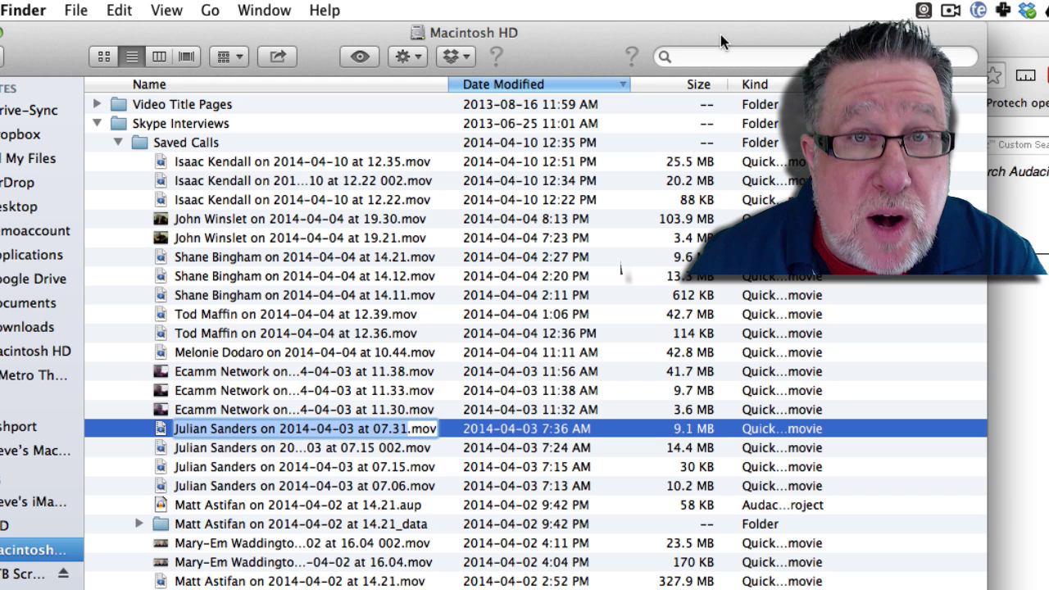
left_click(159, 435)
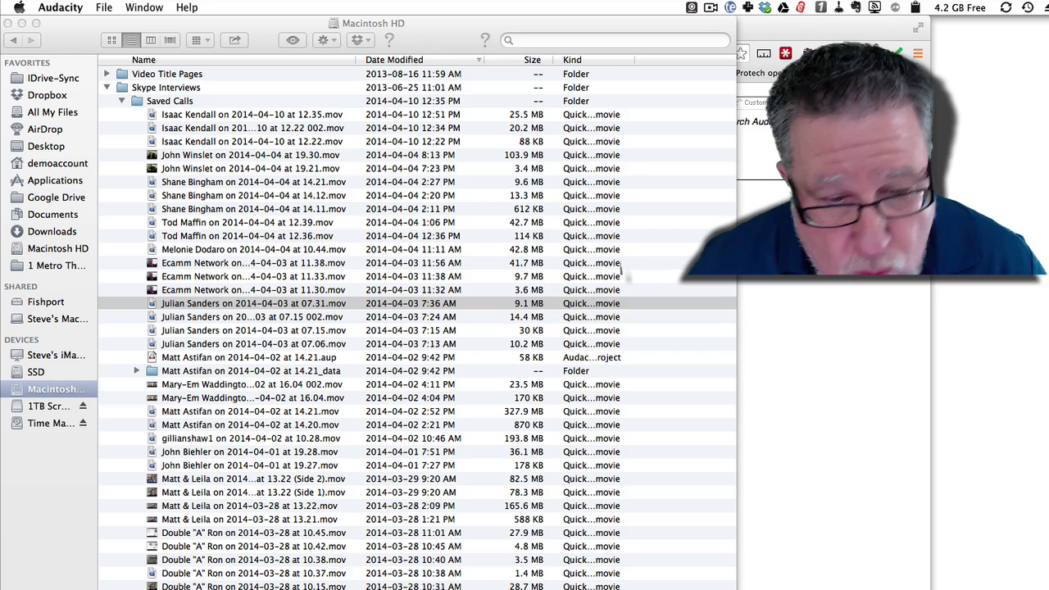
key("super+n")
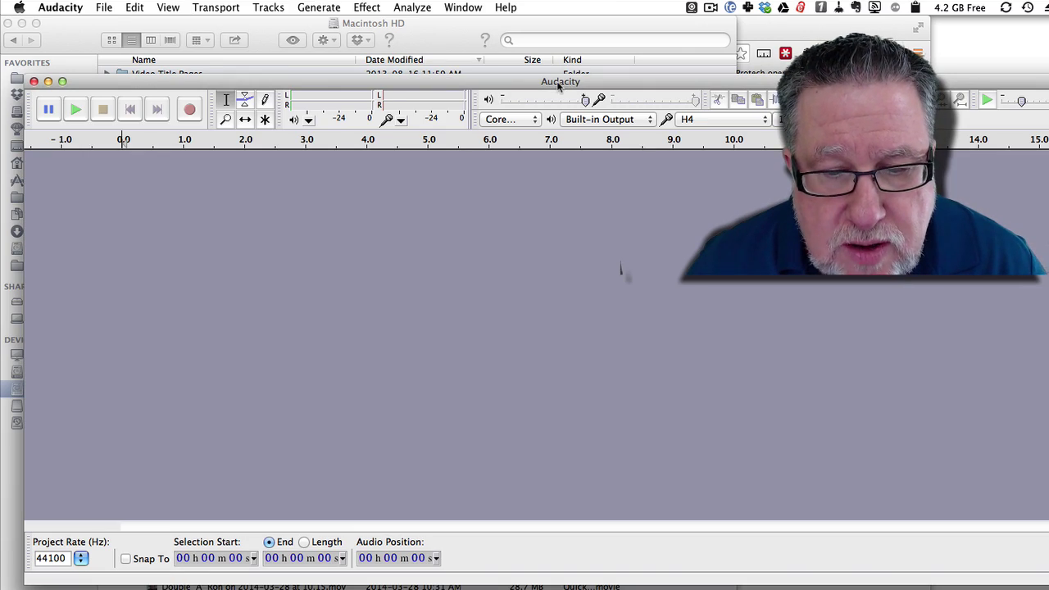
left_click_drag(557, 79, 554, 270)
left_click(664, 193)
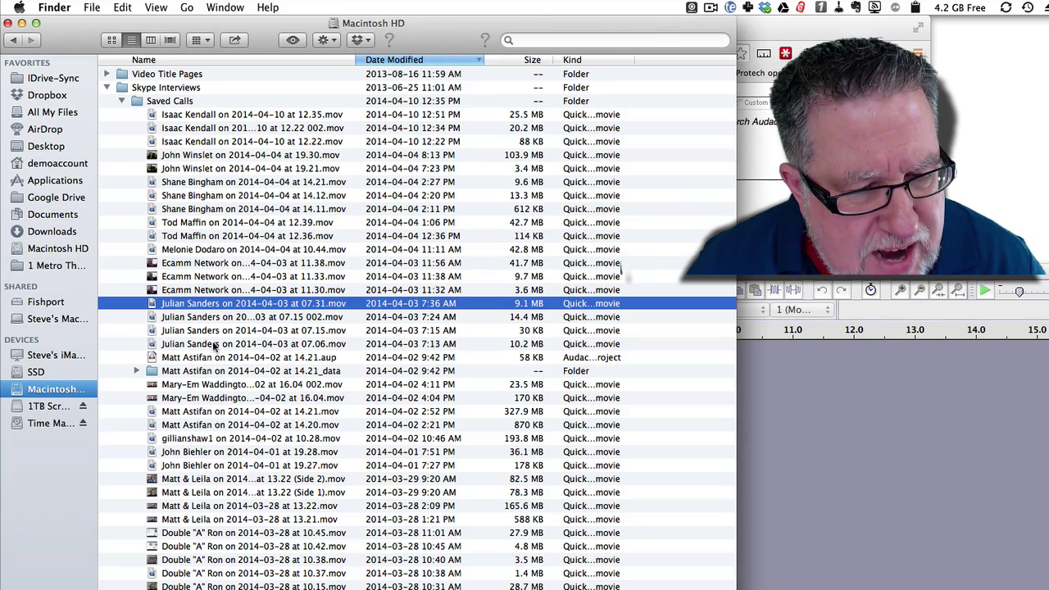
Import the saved call recording dated 2014-04-03 at 07.31 (.mov) from Finder into the empty Audacity project.
left_click(171, 305)
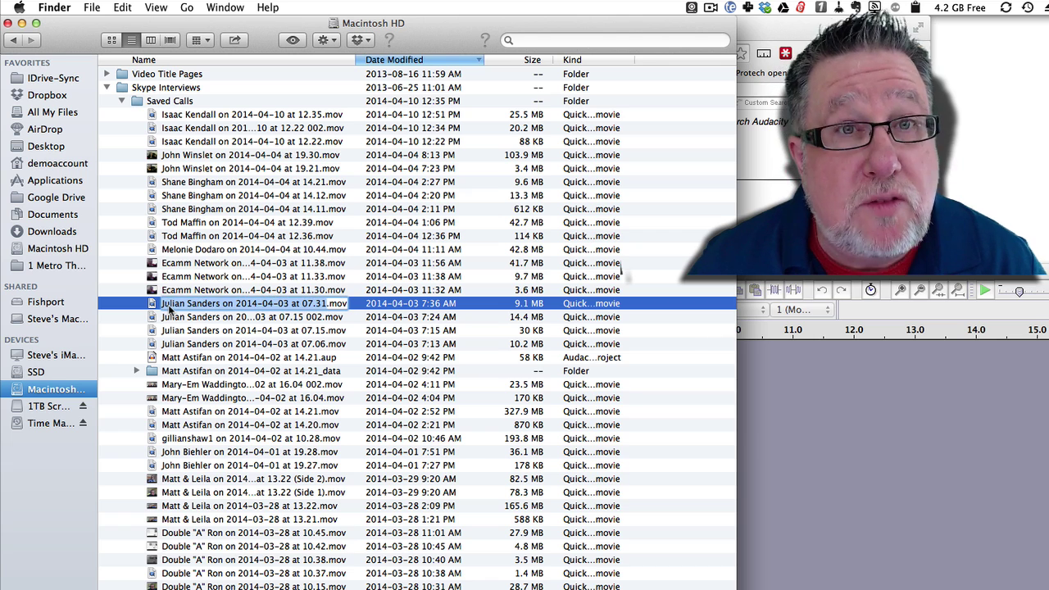
left_click(151, 305)
left_click_drag(151, 305, 853, 410)
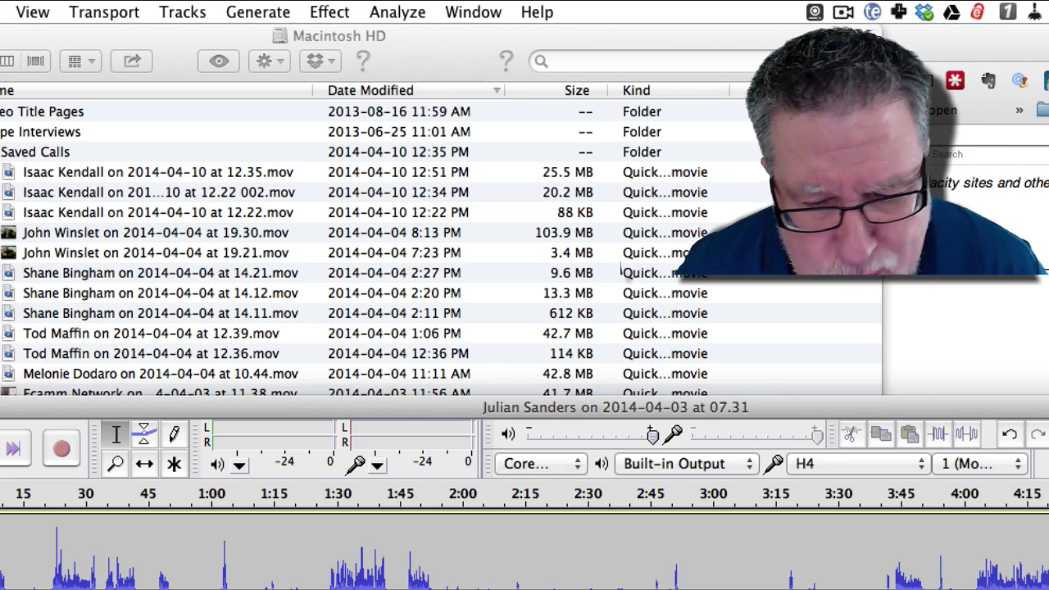
Move the project window up to expose the imported call's tracks and play the start of the recording.
left_click_drag(648, 418, 650, 219)
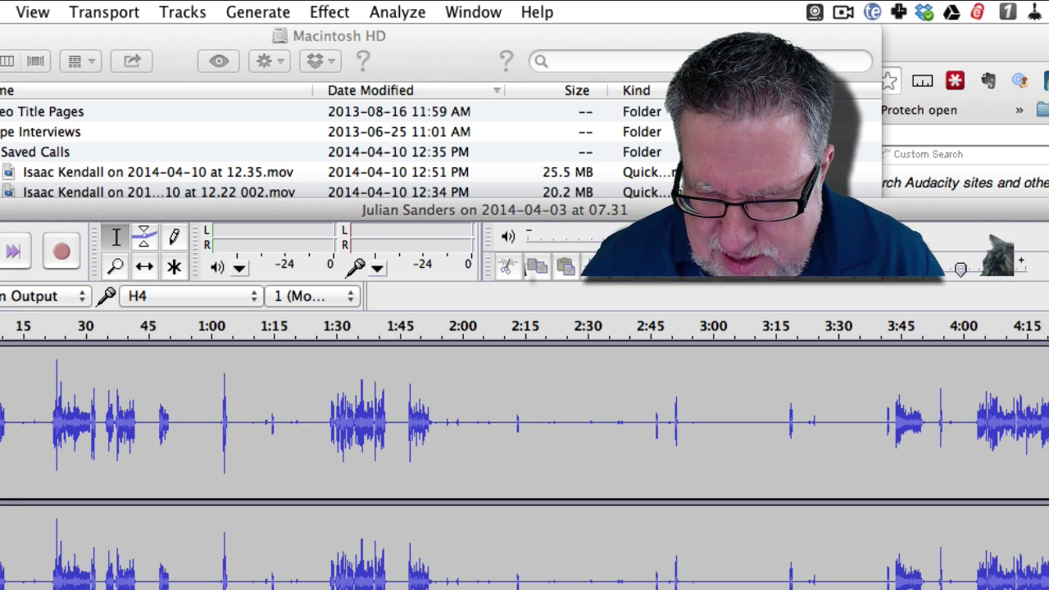
left_click_drag(658, 210, 643, 94)
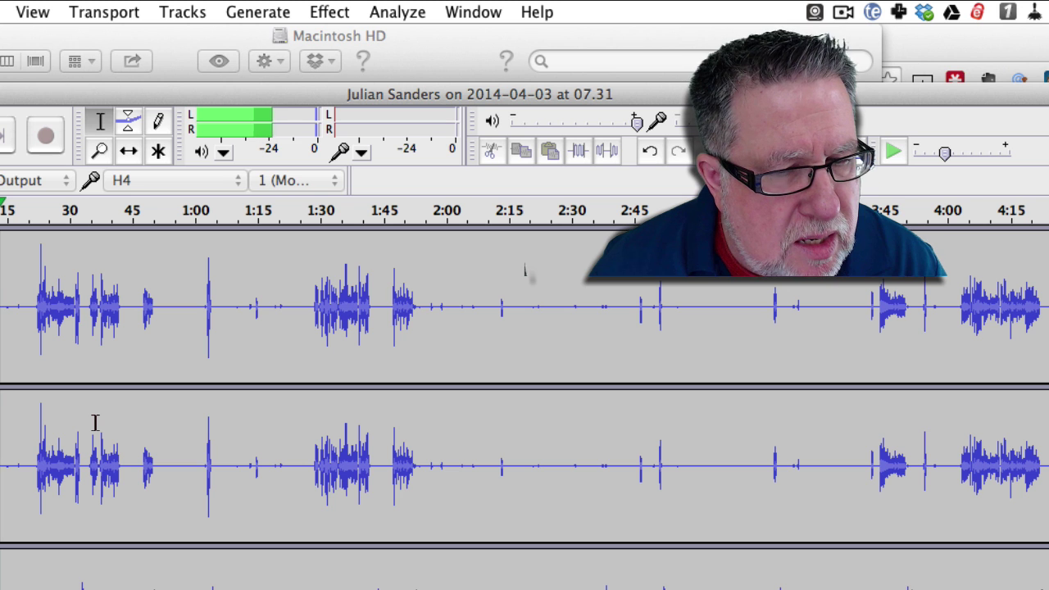
key("space")
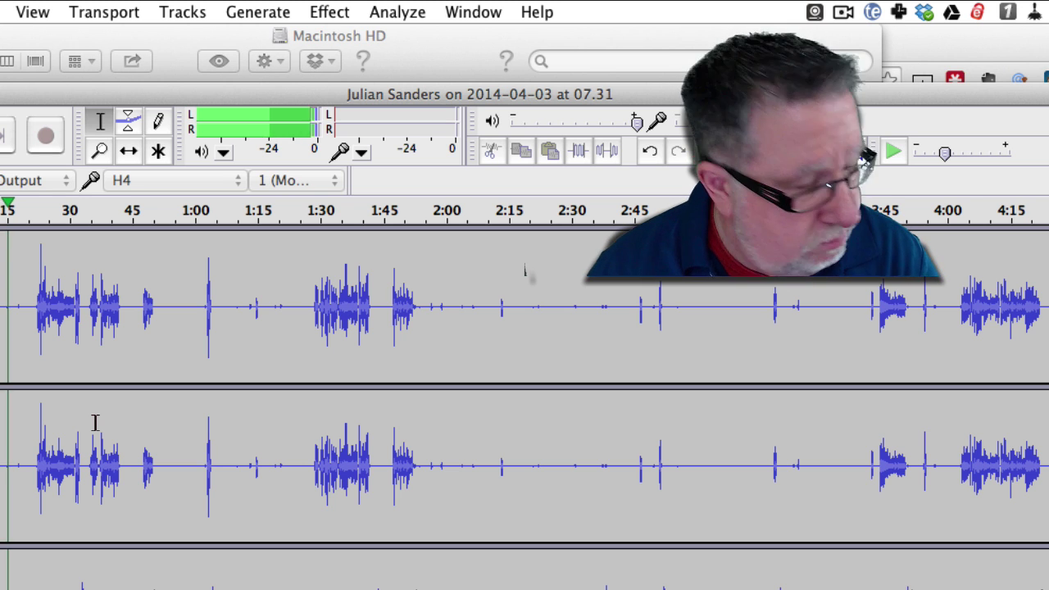
key("space")
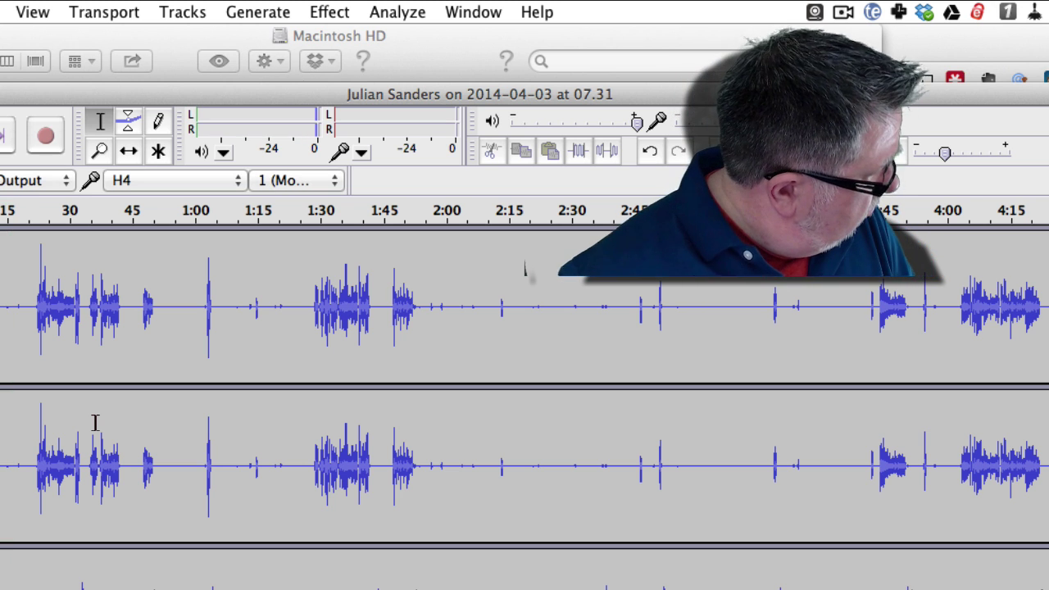
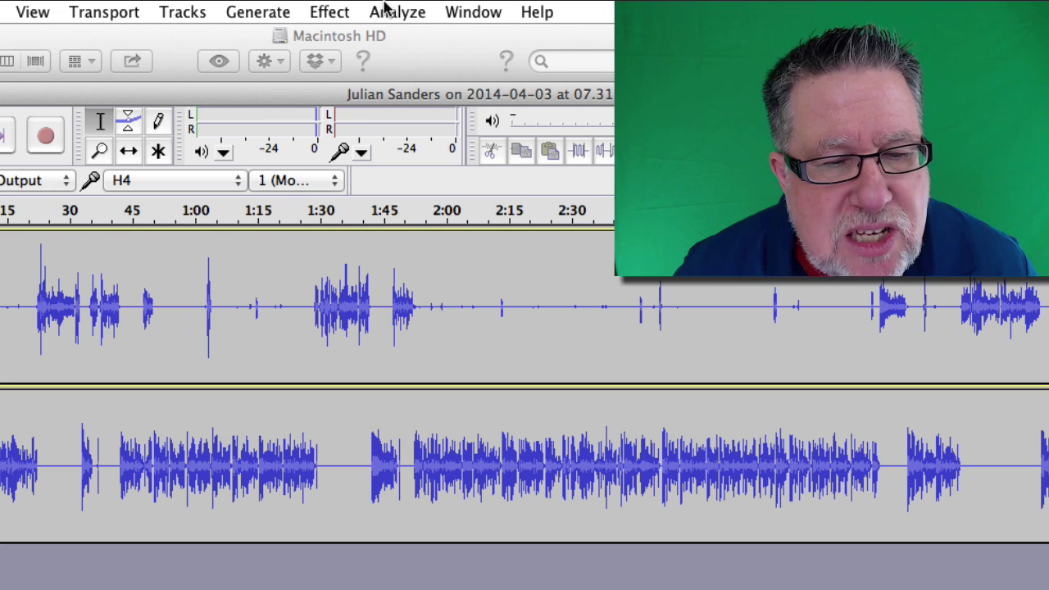
Apply the Leveller effect to both call tracks with Moderate leveling and a -70 dB noise threshold.
left_click(336, 10)
mouse_move(397, 11)
mouse_move(337, 10)
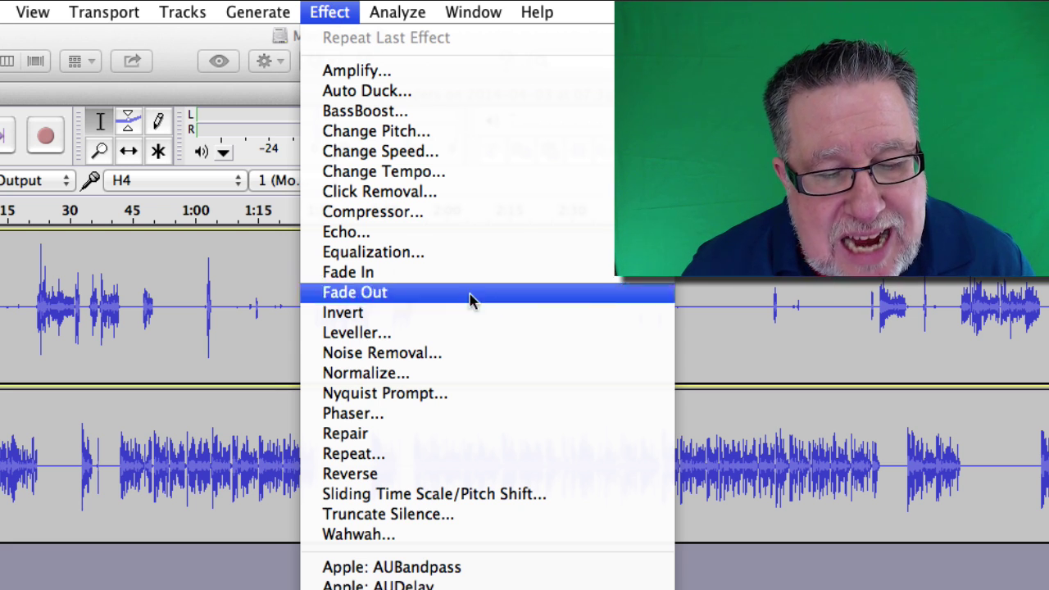
left_click(466, 343)
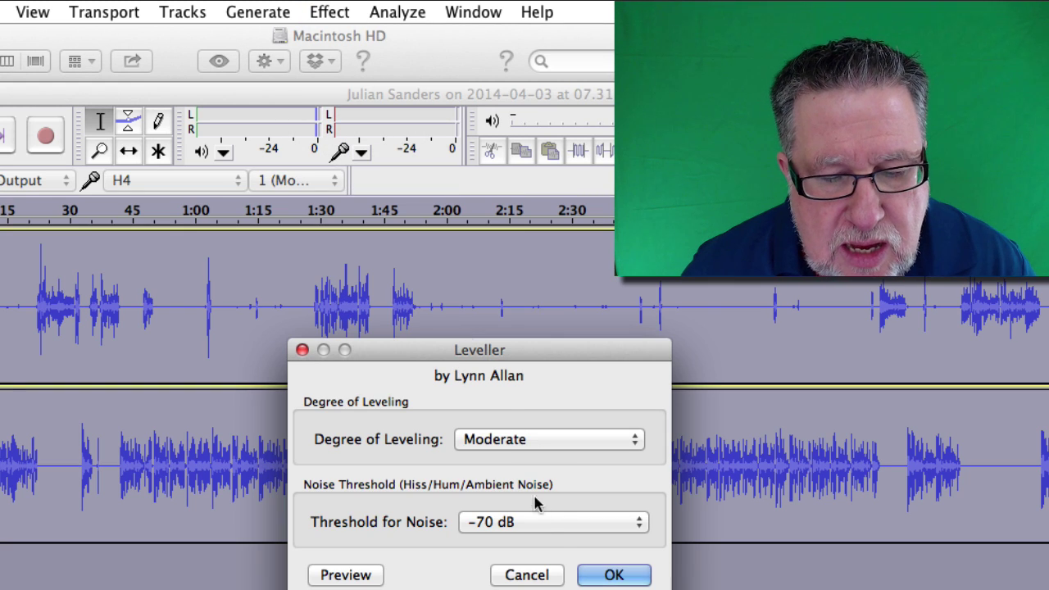
left_click(614, 576)
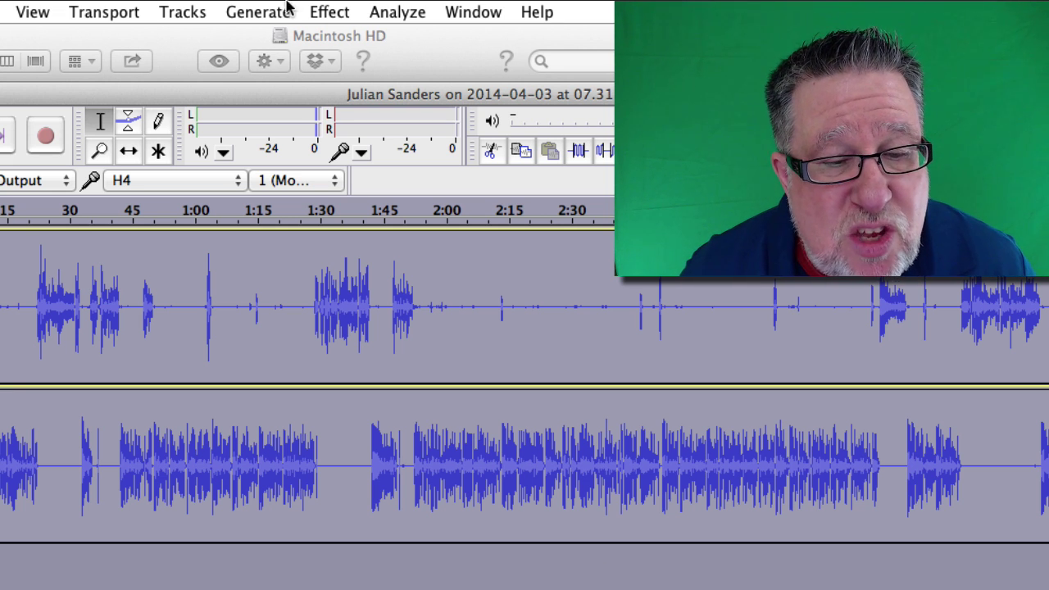
left_click(316, 8)
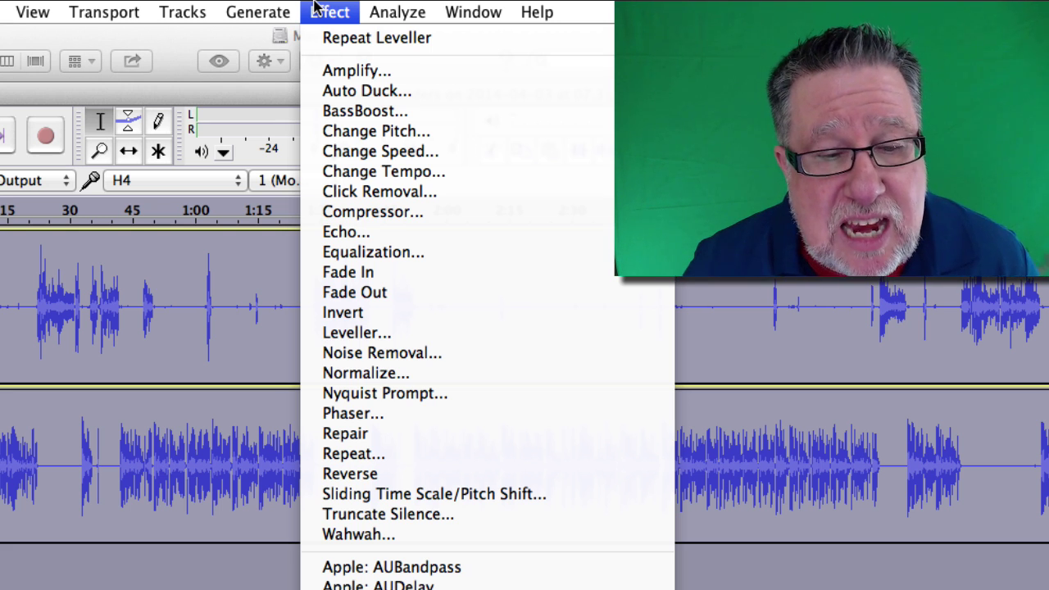
left_click(316, 7)
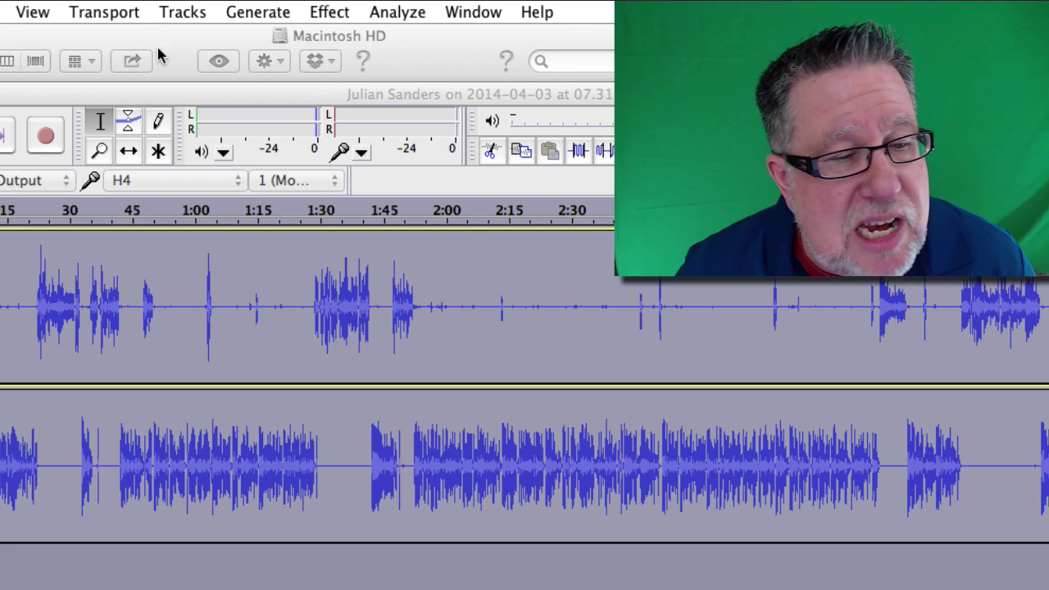
left_click(86, 11)
mouse_move(176, 12)
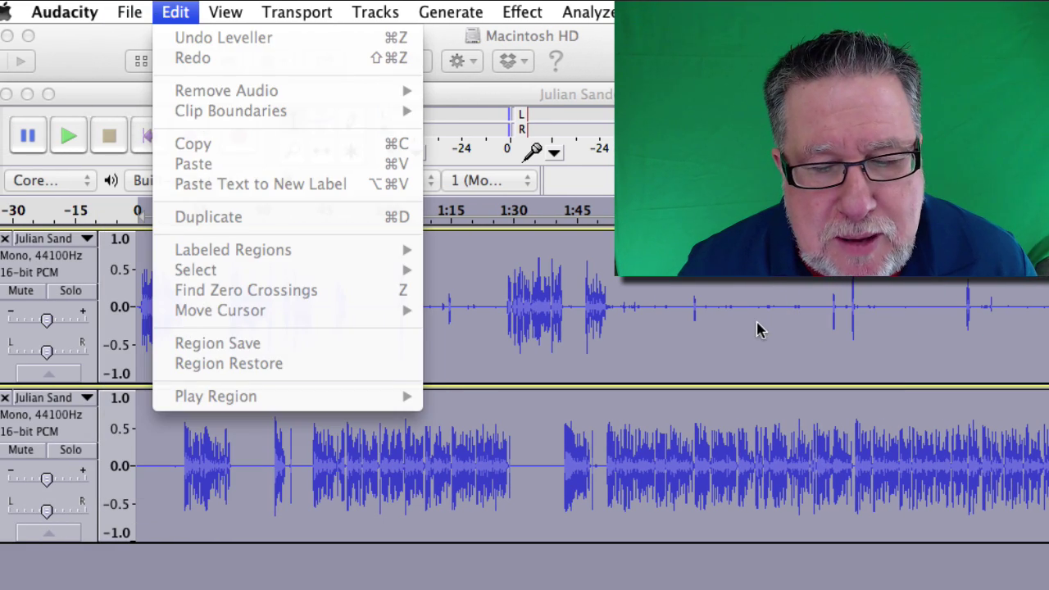
Clear the selection of both call tracks by placing the cursor at about 1:08 in the upper track.
left_click(757, 330)
left_click(141, 10)
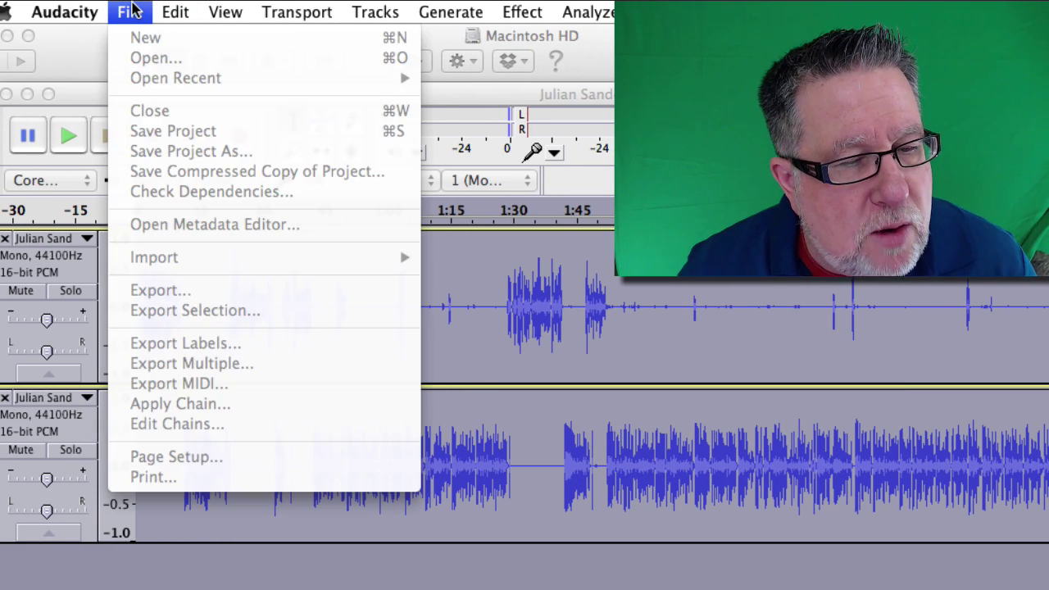
left_click(150, 8)
left_click(421, 353)
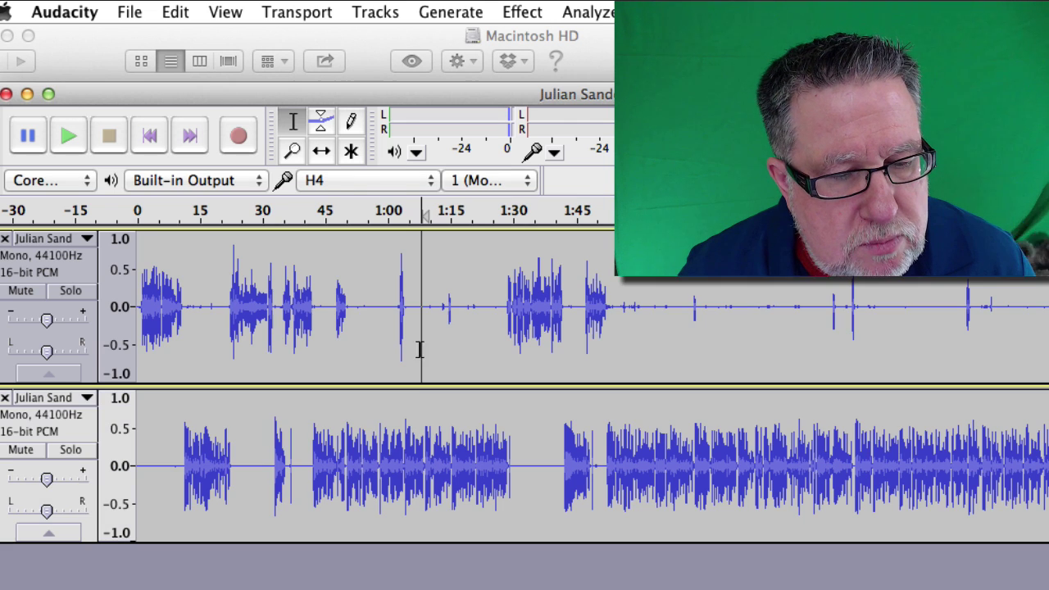
Open the export settings for the whole leveled call and choose MP3 Files as the output format.
left_click(131, 11)
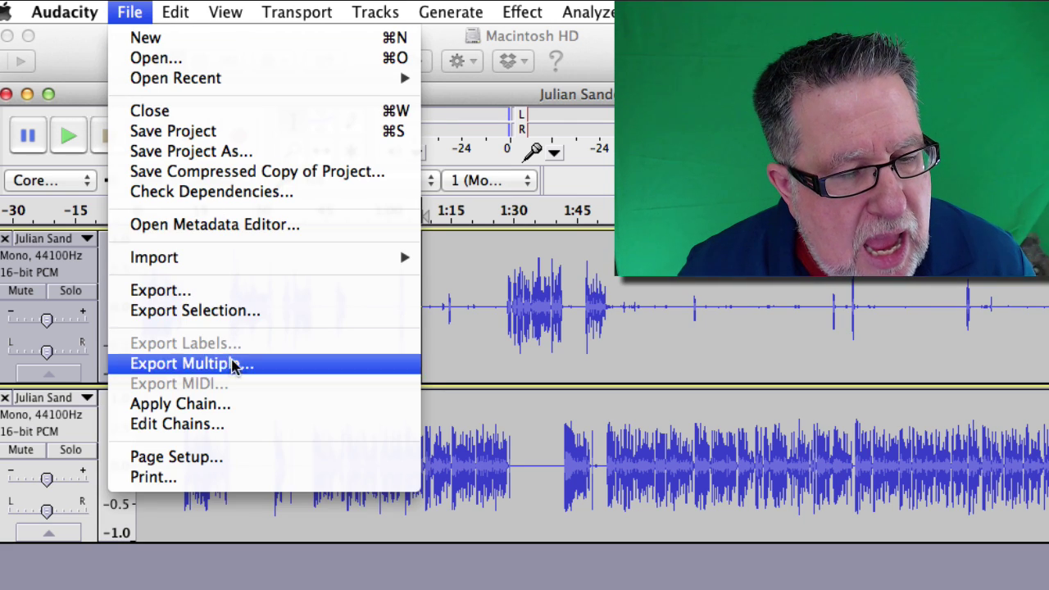
left_click(234, 293)
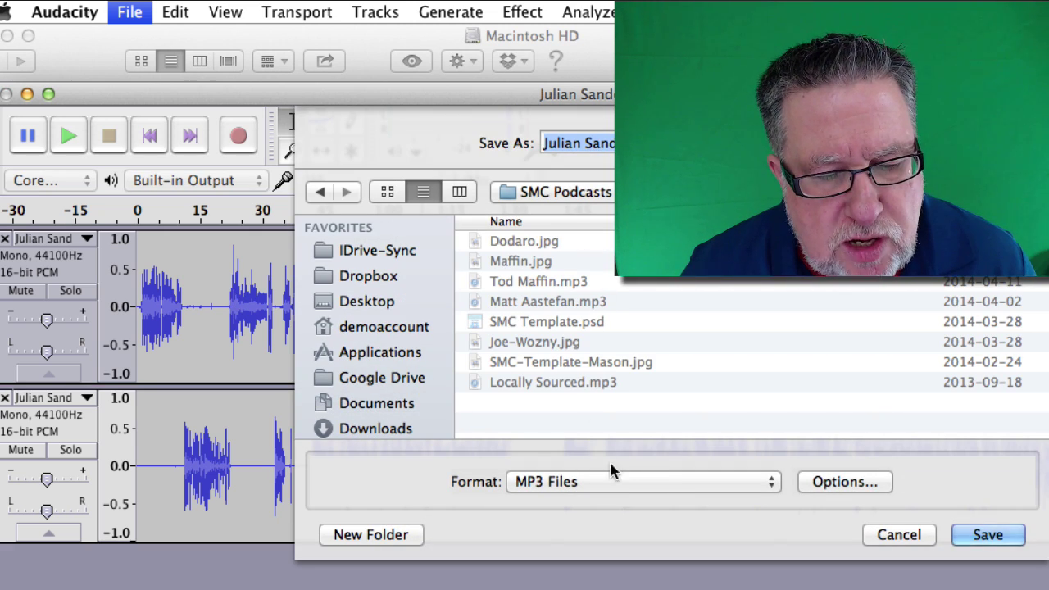
left_click(621, 479)
left_click(620, 482)
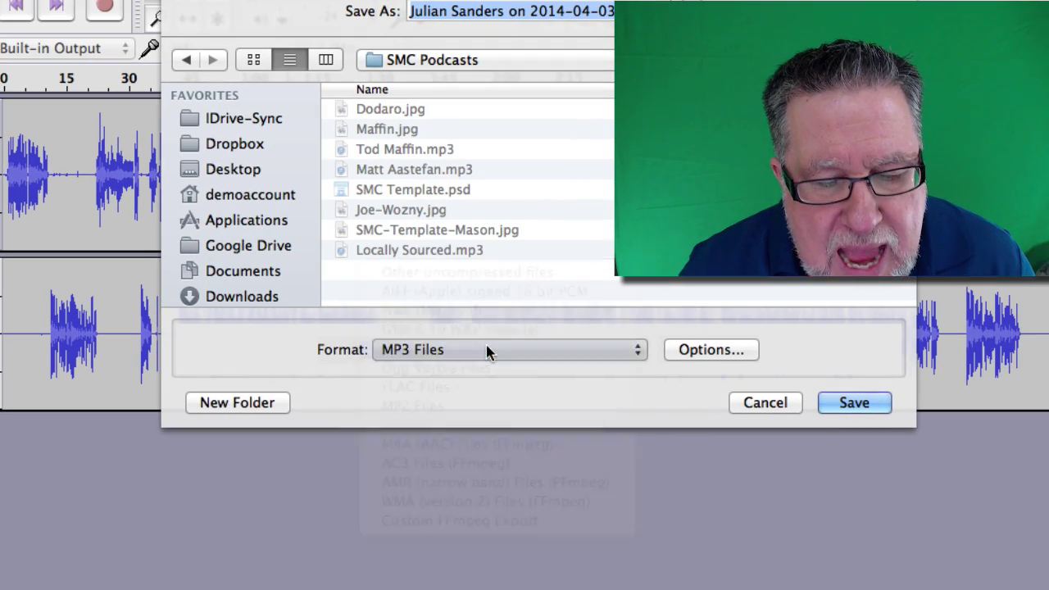
left_click(487, 347)
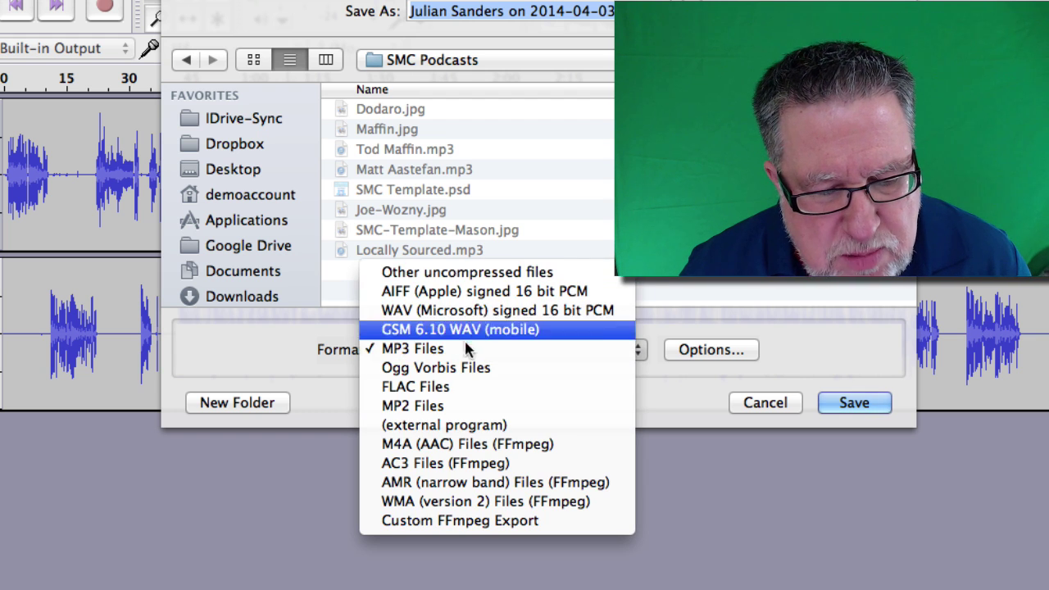
left_click(463, 351)
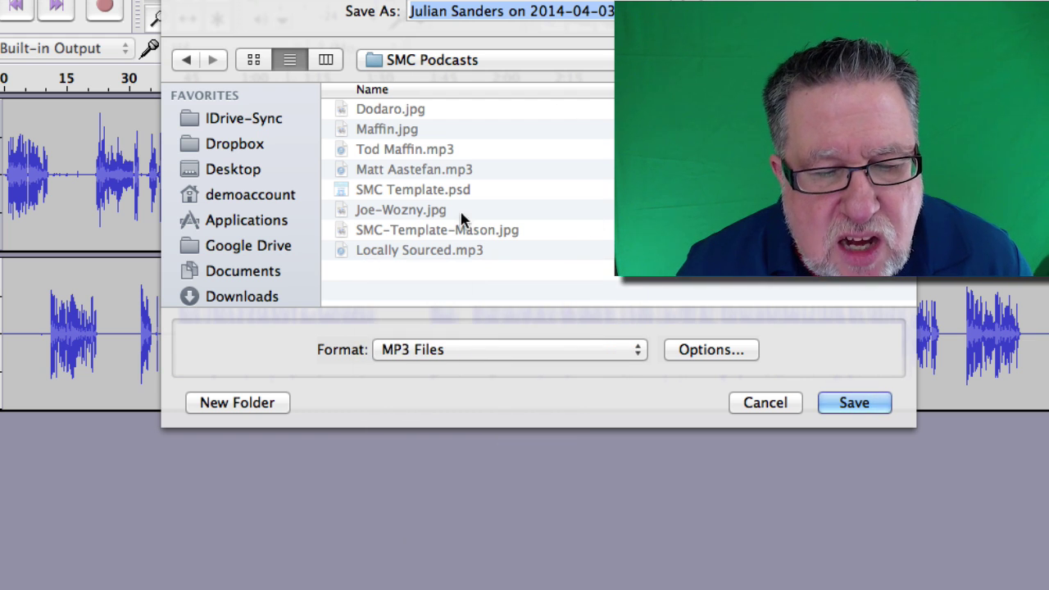